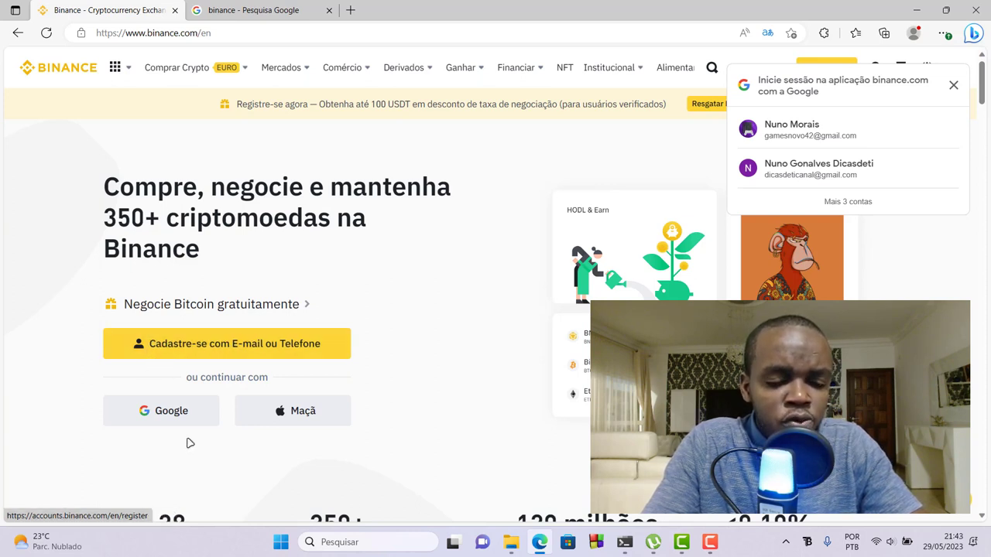
- Start an email/phone sign-up on Binance and reveal the optional referral ID field
click(186, 348)
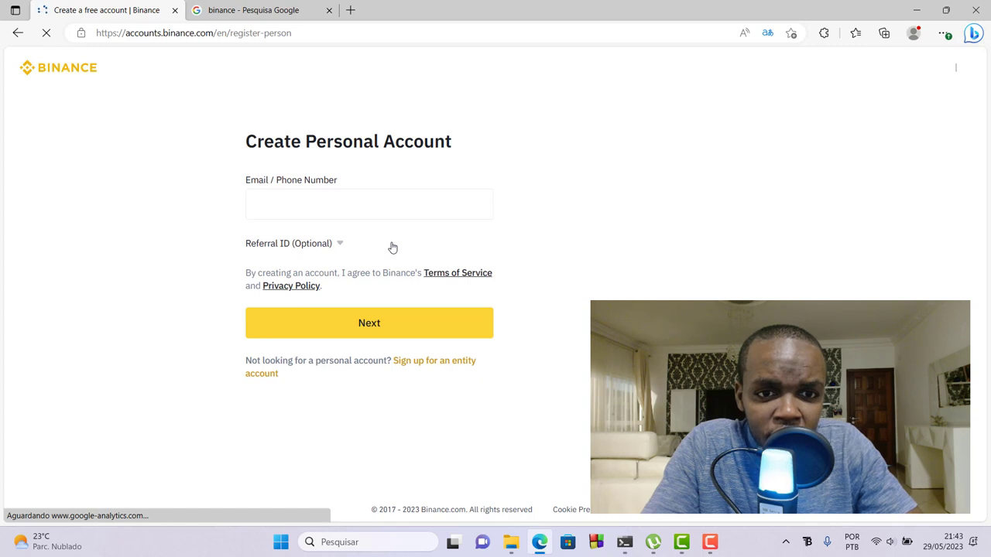
click(392, 247)
click(334, 265)
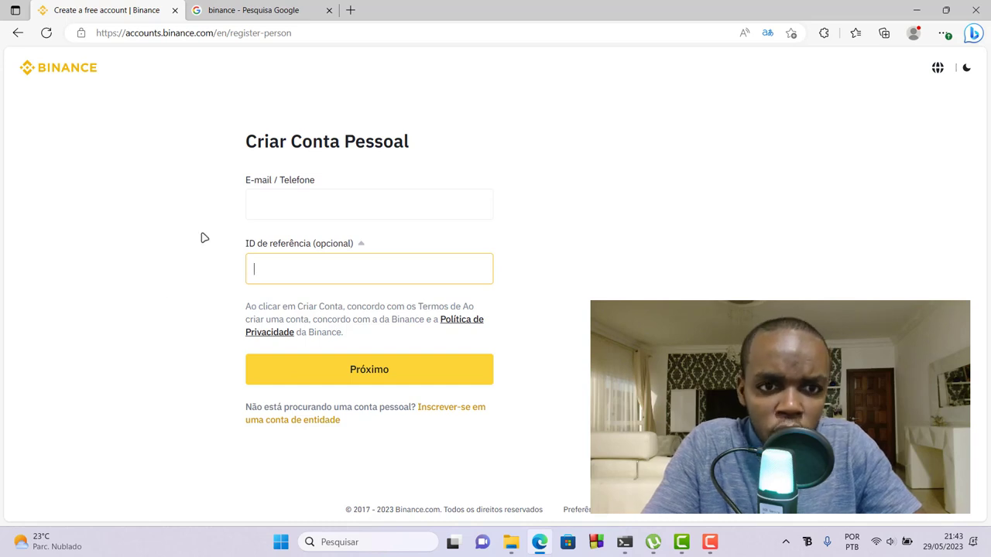
- Enter the registration email address in E-mail / Telefone and submit it with Próximo
click(259, 202)
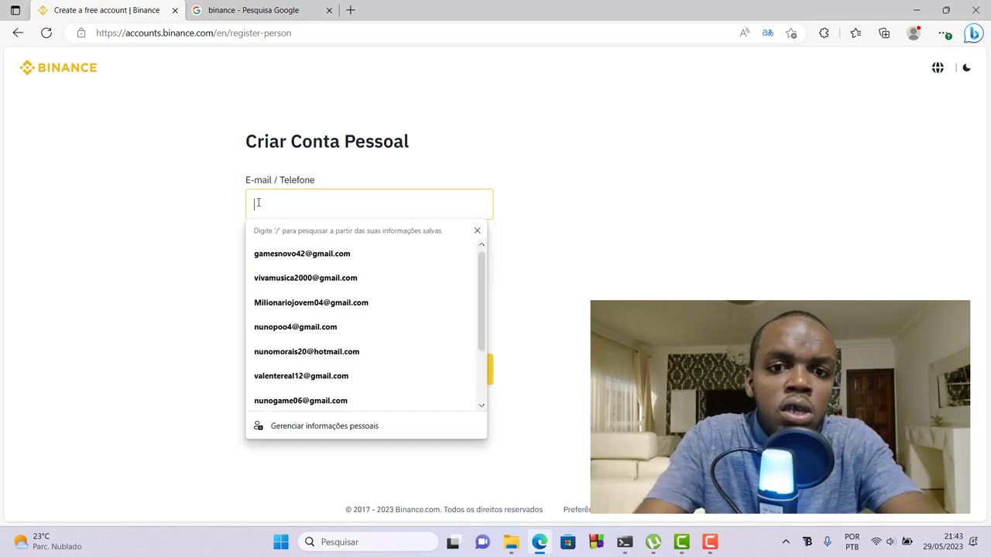
click(477, 231)
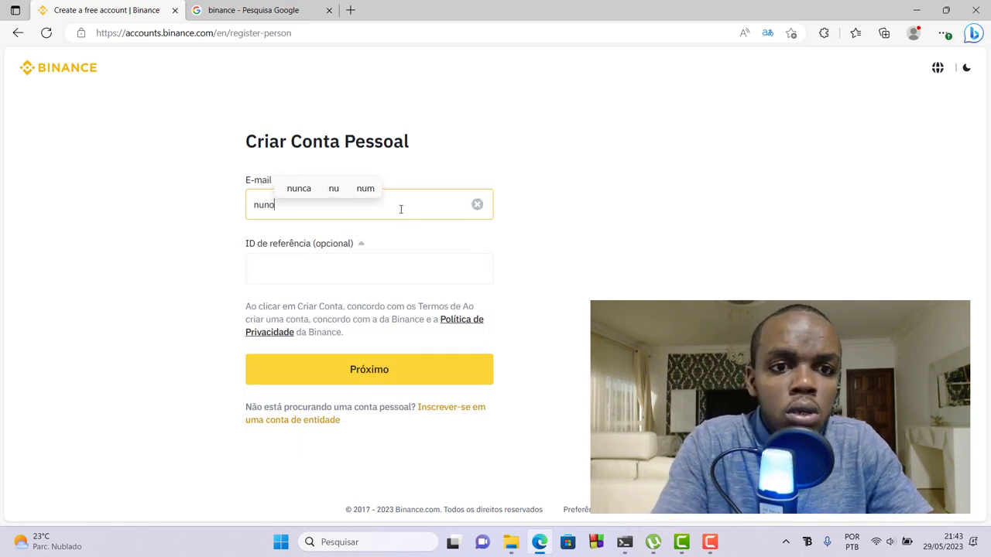
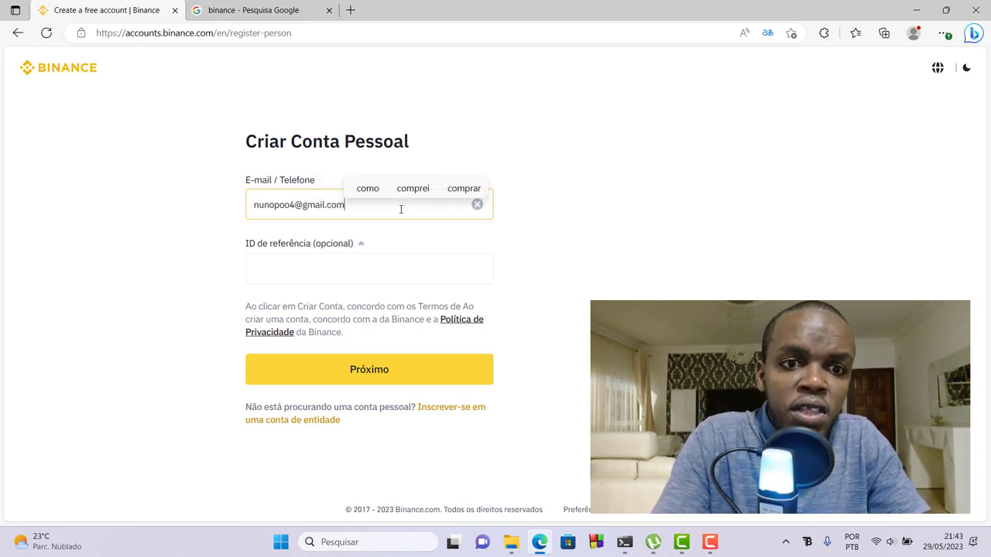
click(302, 375)
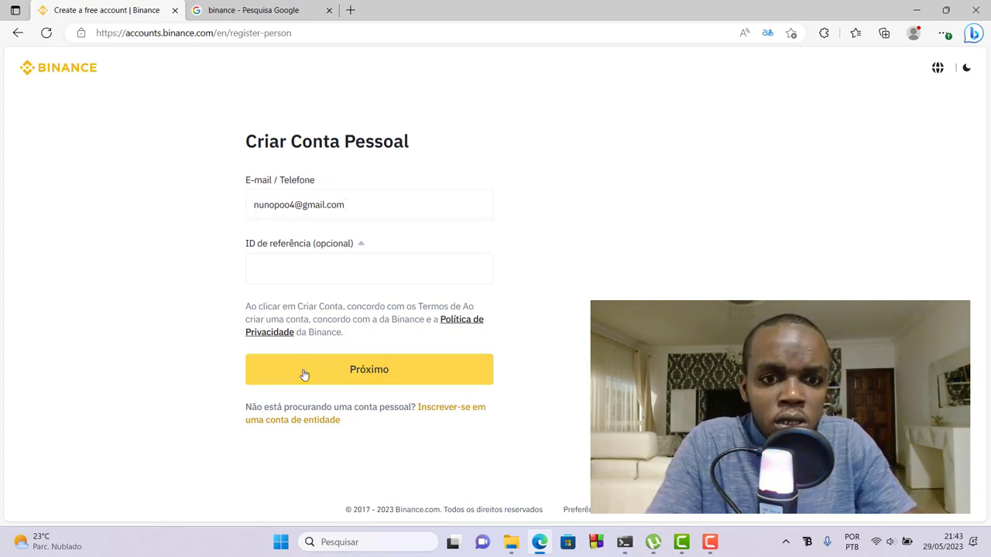
click(352, 372)
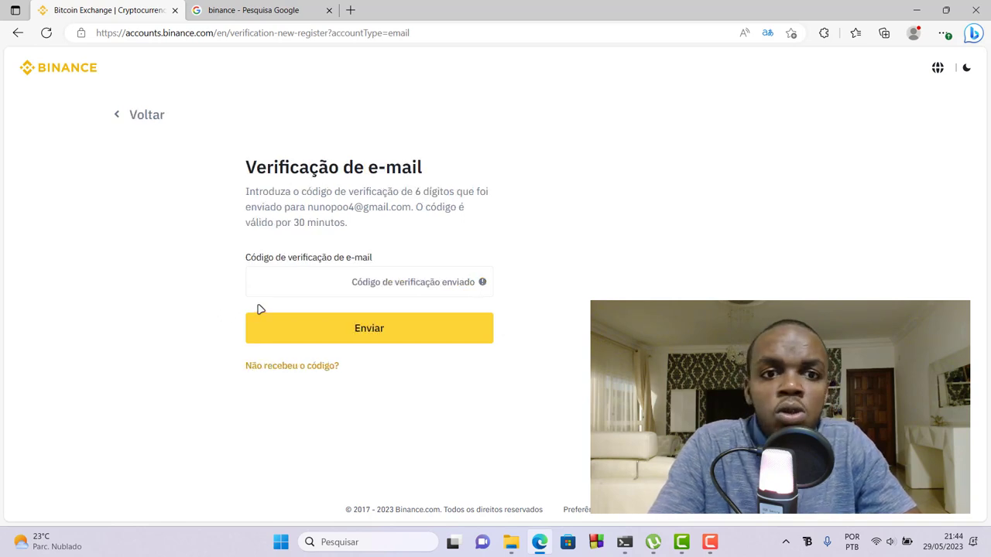
- Load google.com.br in a new tab and switch to the Google account used for registration
click(353, 9)
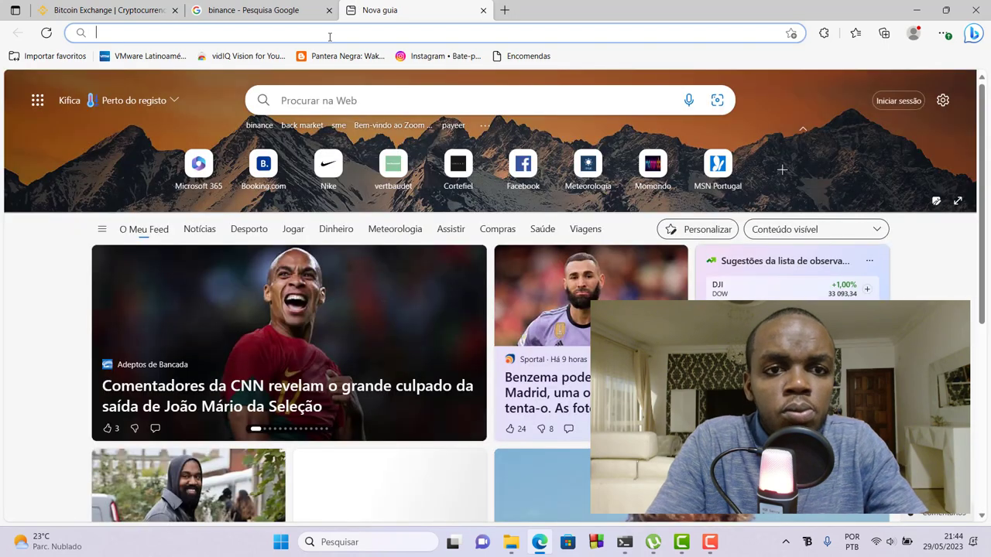
text(g)
key(Return)
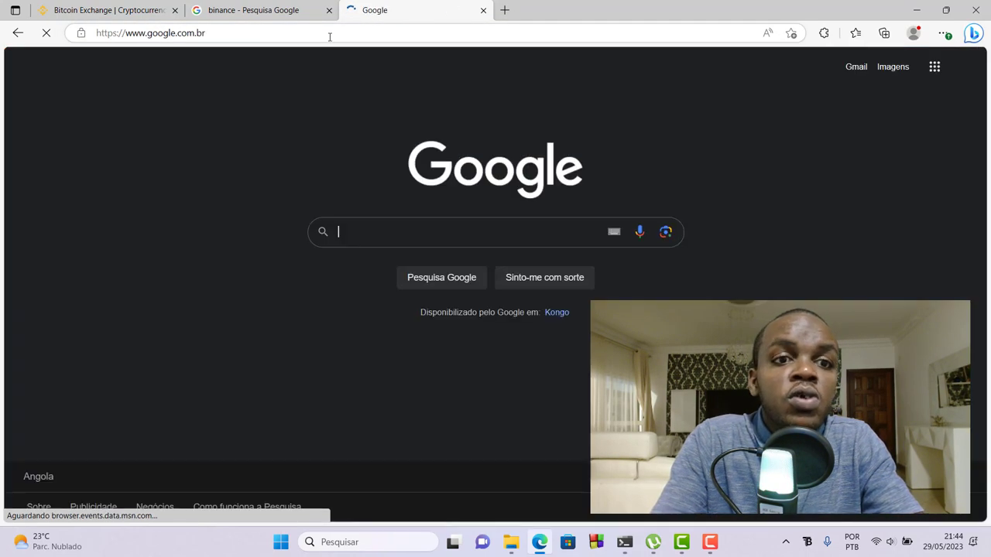
click(963, 69)
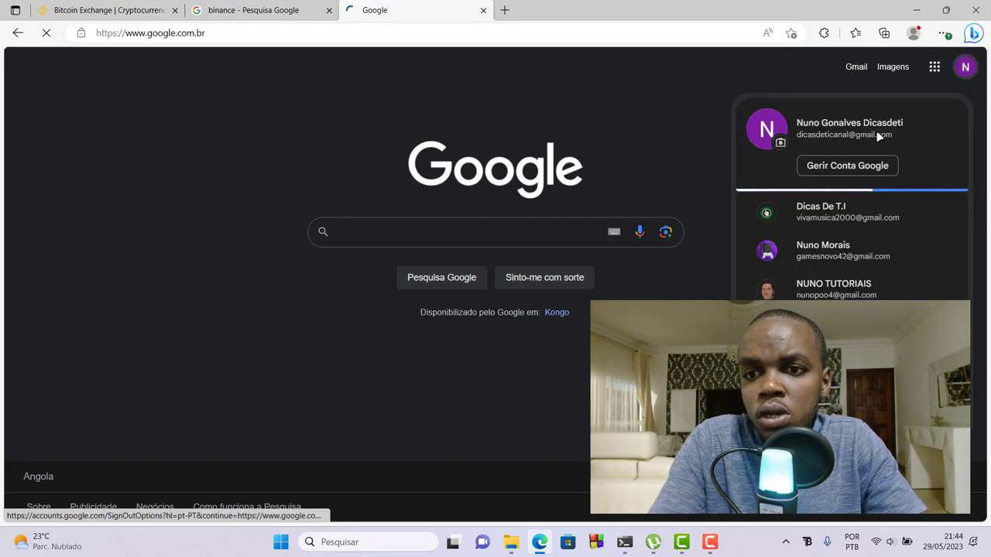
click(792, 292)
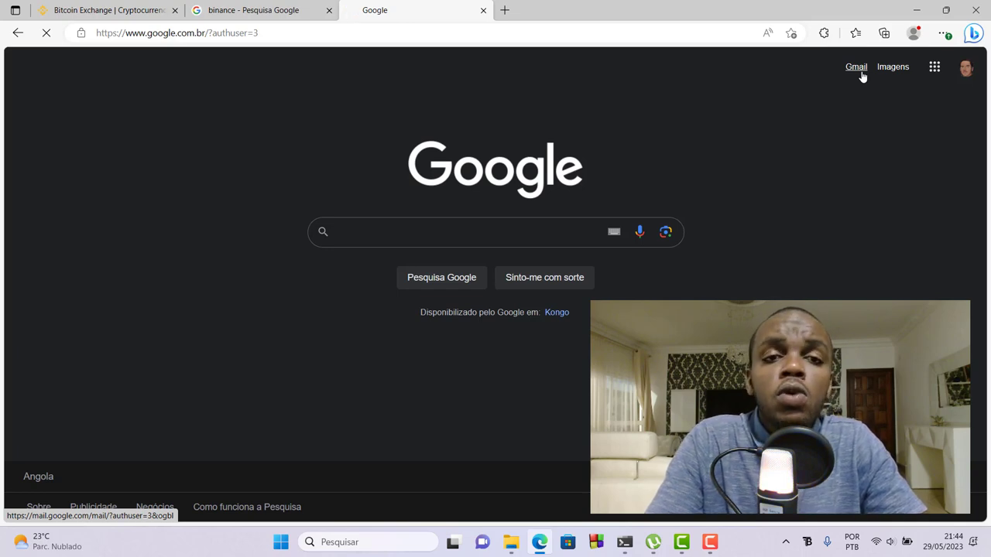
- Copy the activation code from Binance's 'Confirm Your Registration' email in Gmail, then return to the Binance tab
click(861, 76)
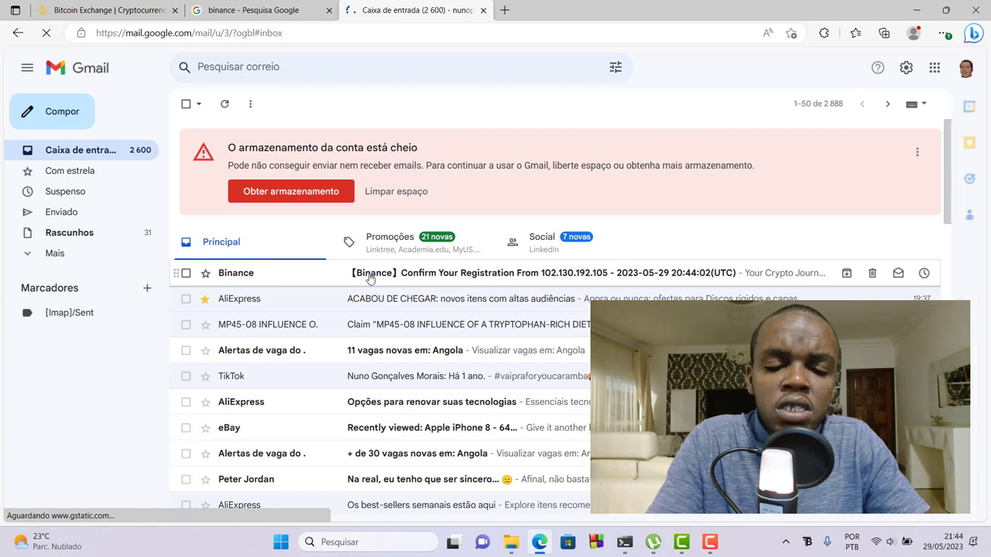
click(370, 279)
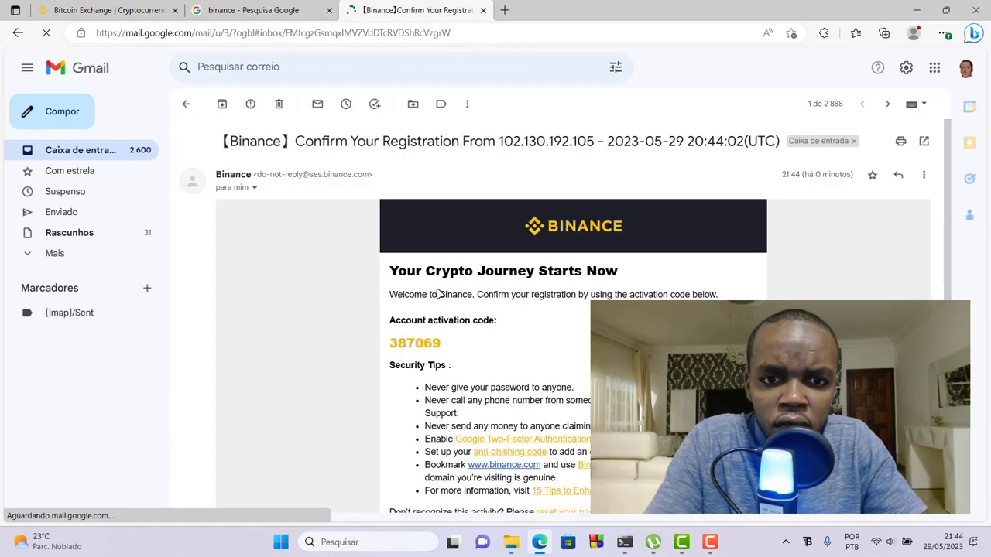
drag(443, 347, 389, 344)
key(ctrl+c)
right_click(402, 345)
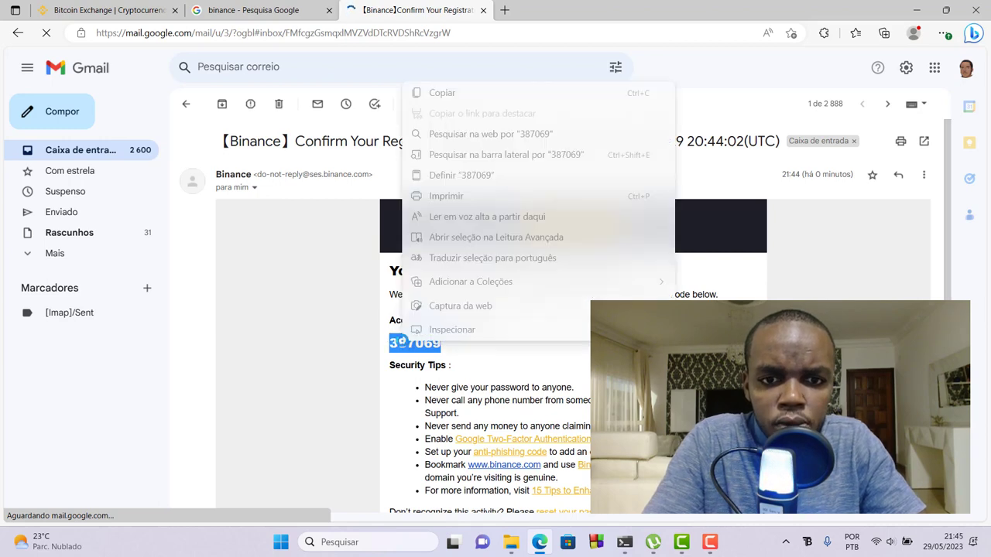
click(442, 93)
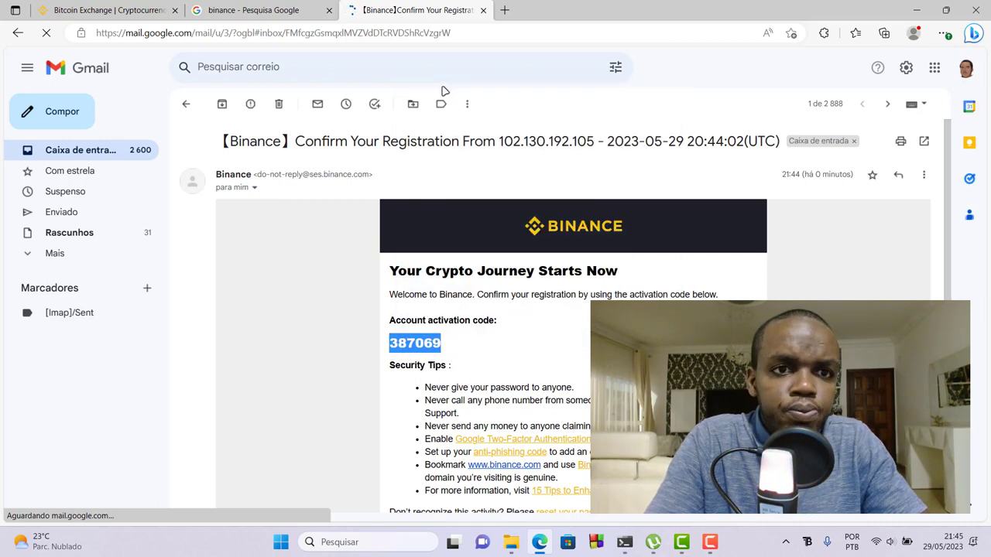
click(99, 8)
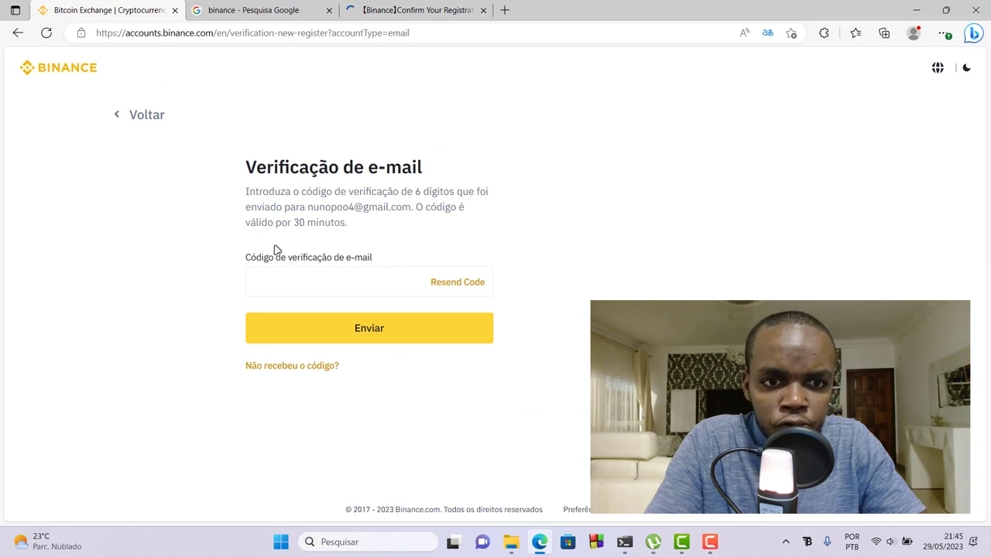
- Paste the copied six-digit code into the email code field and submit it with Enviar
right_click(299, 278)
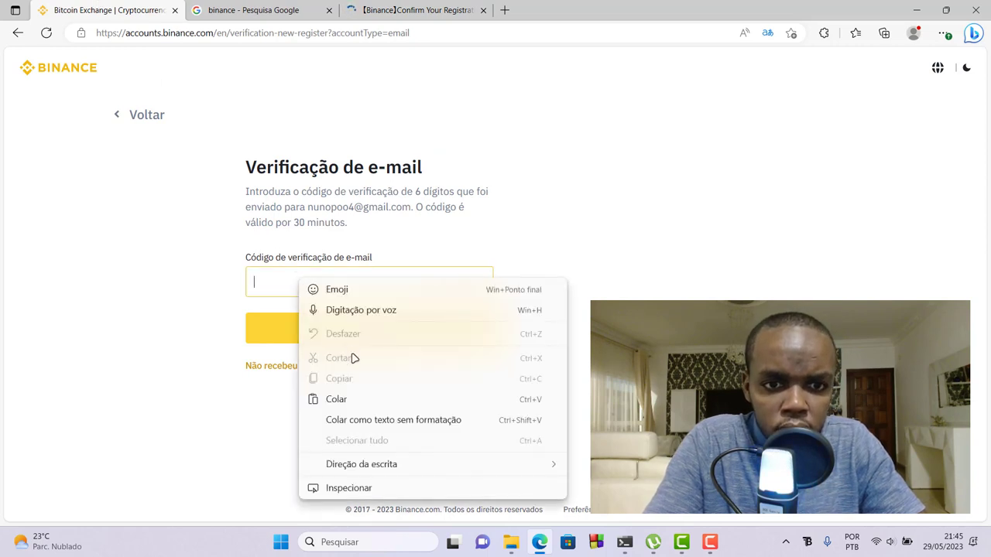
click(334, 400)
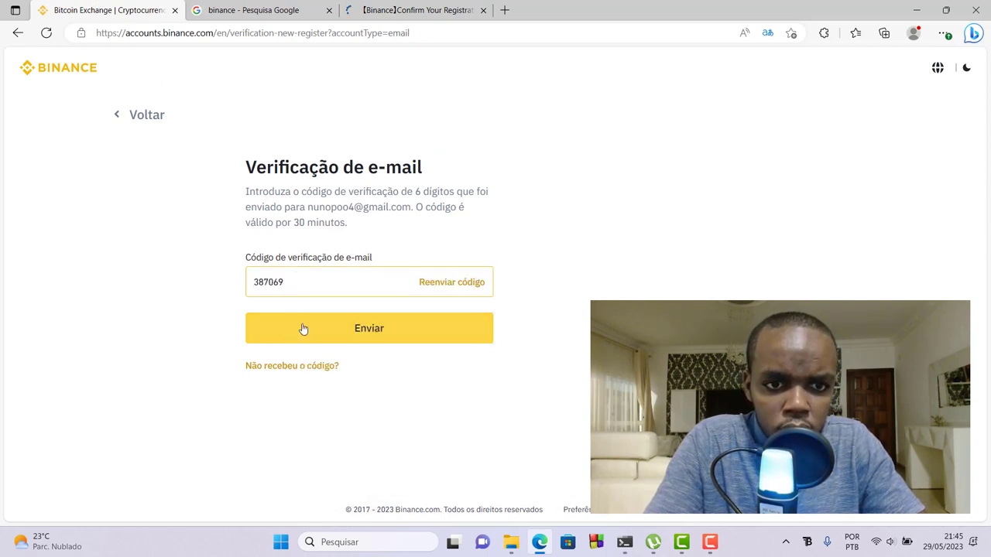
click(302, 329)
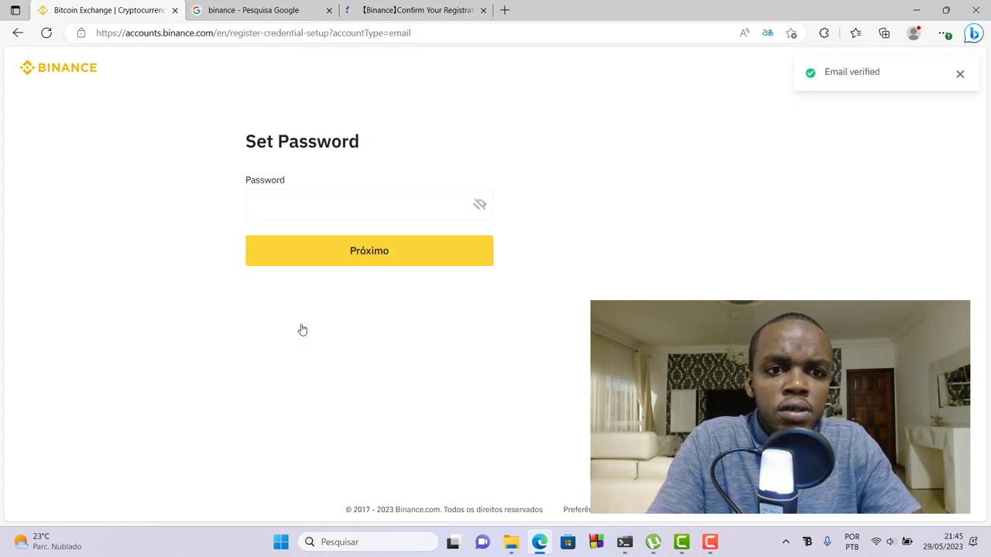
click(336, 201)
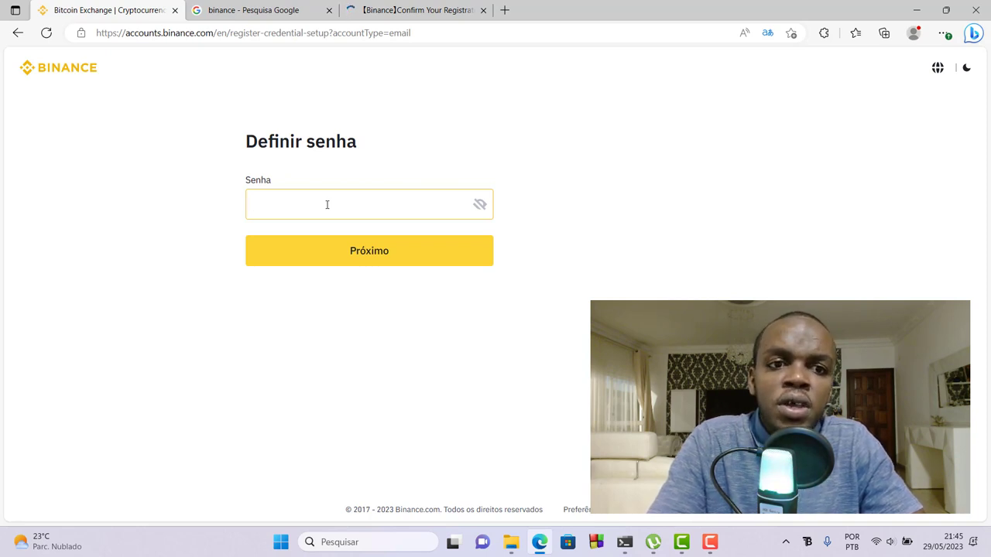
- Enter a password with 8+ characters, a number and an upper-case letter, then submit with Próximo
text(A)
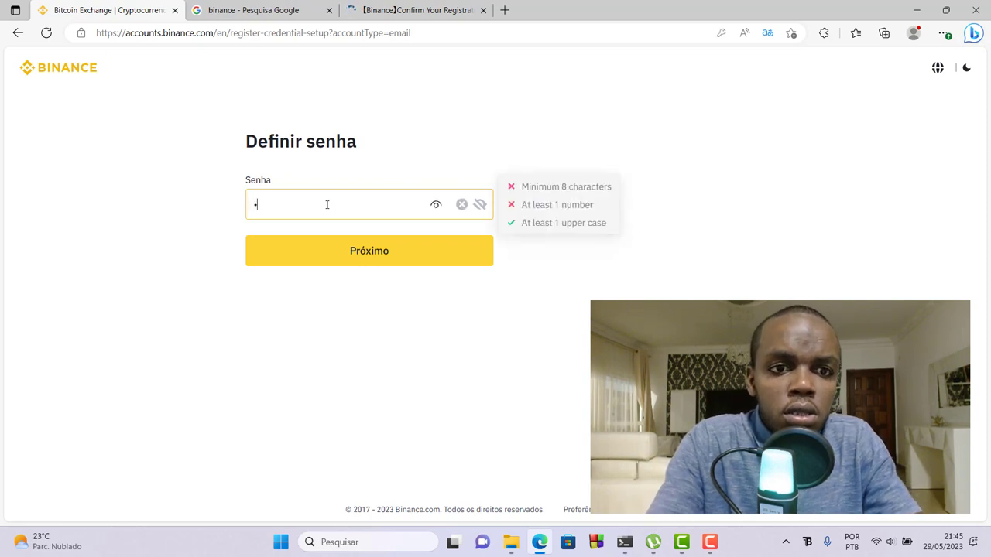
key(BackSpace)
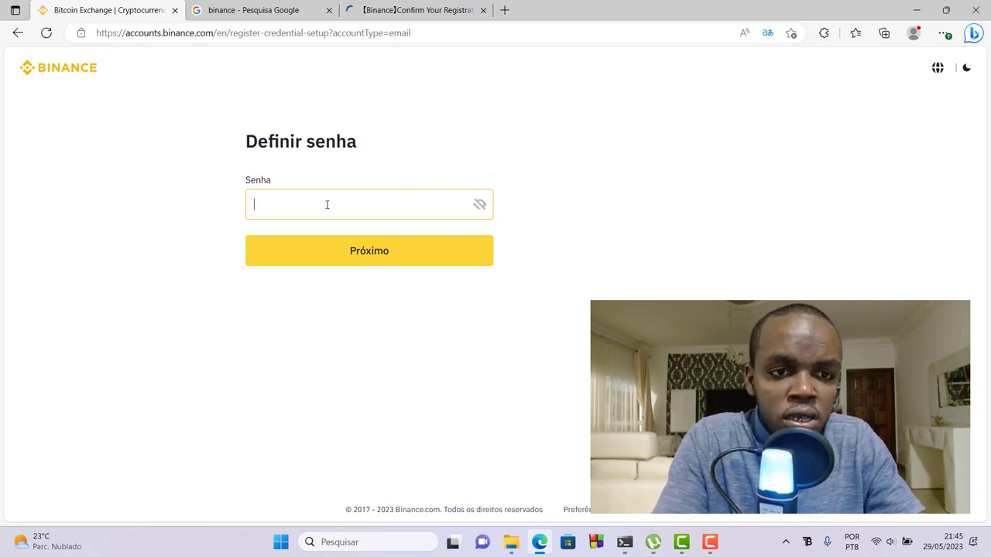
text(A)
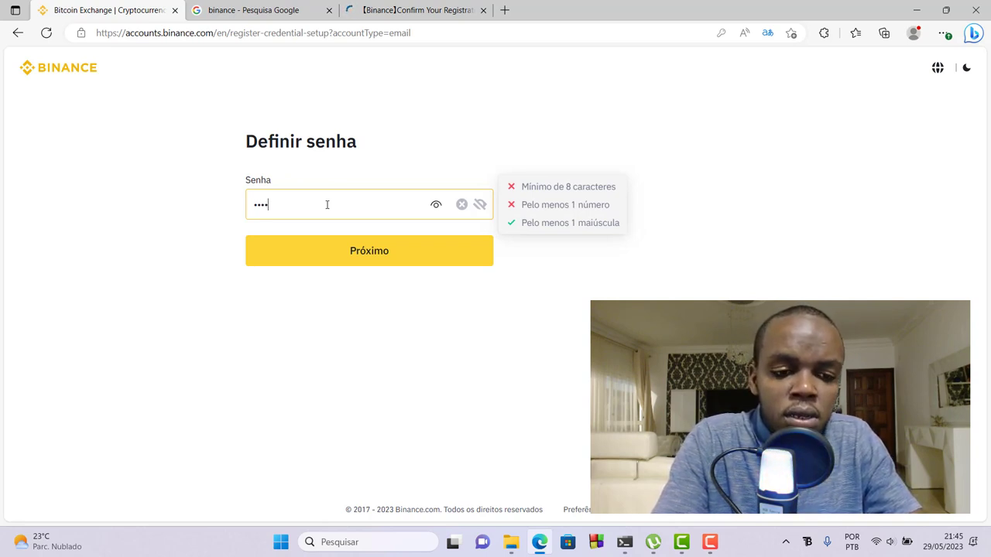
text(a)
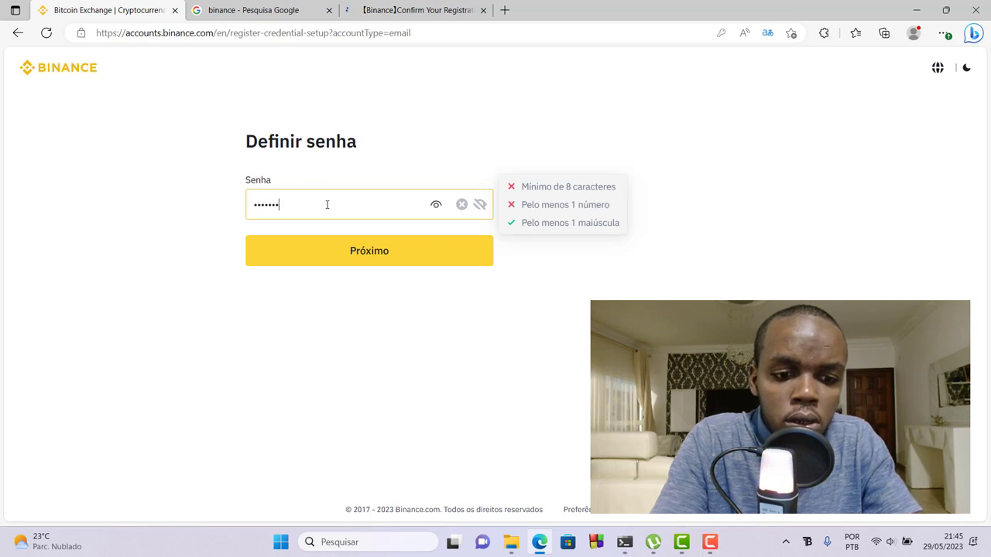
text(1)
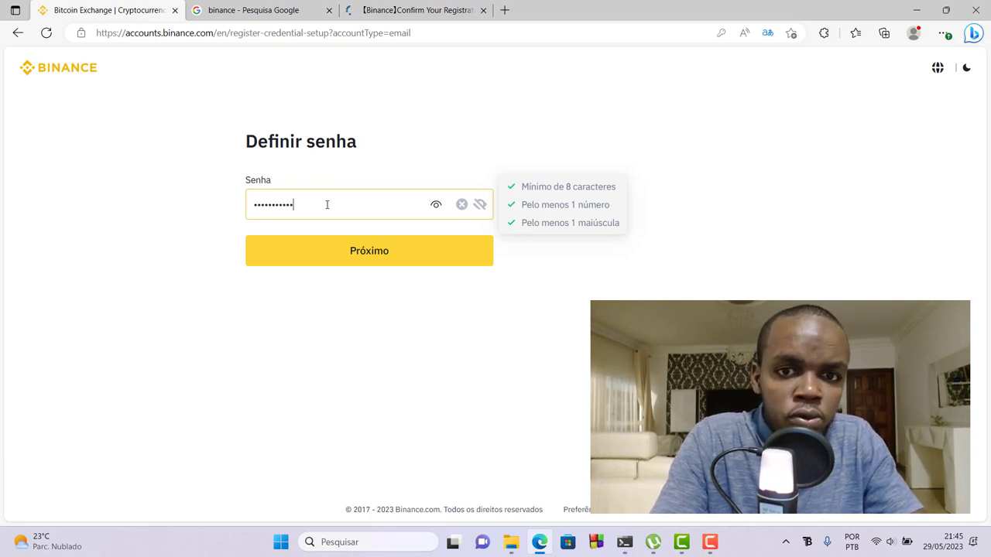
click(318, 258)
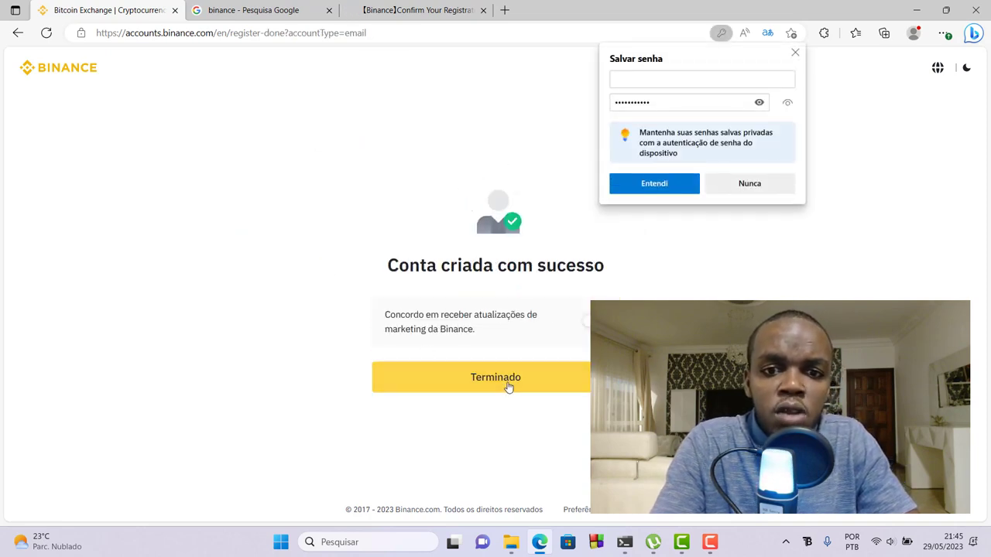
- Click Terminado to finish sign-up and dismiss the browser's Salvar senha prompt with Entendi
click(504, 379)
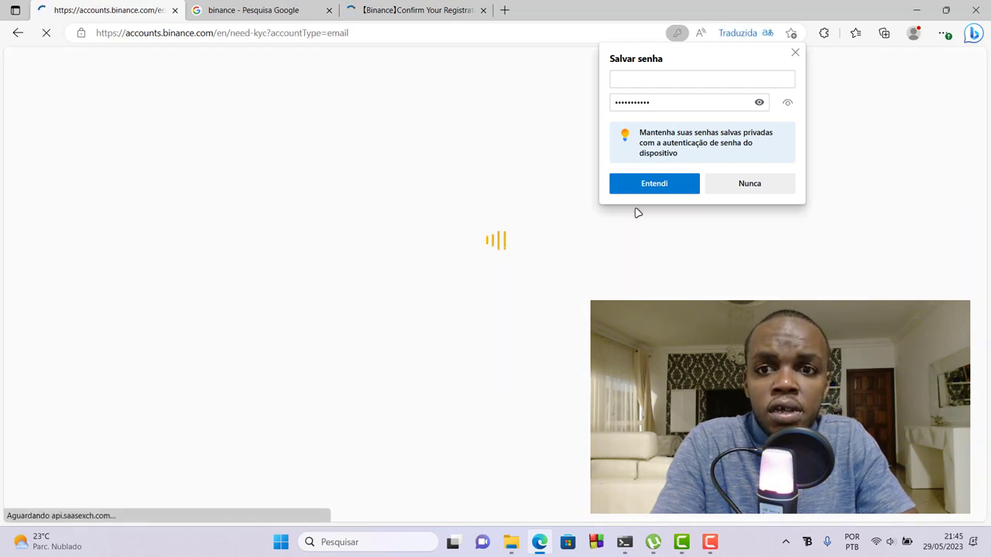
click(654, 189)
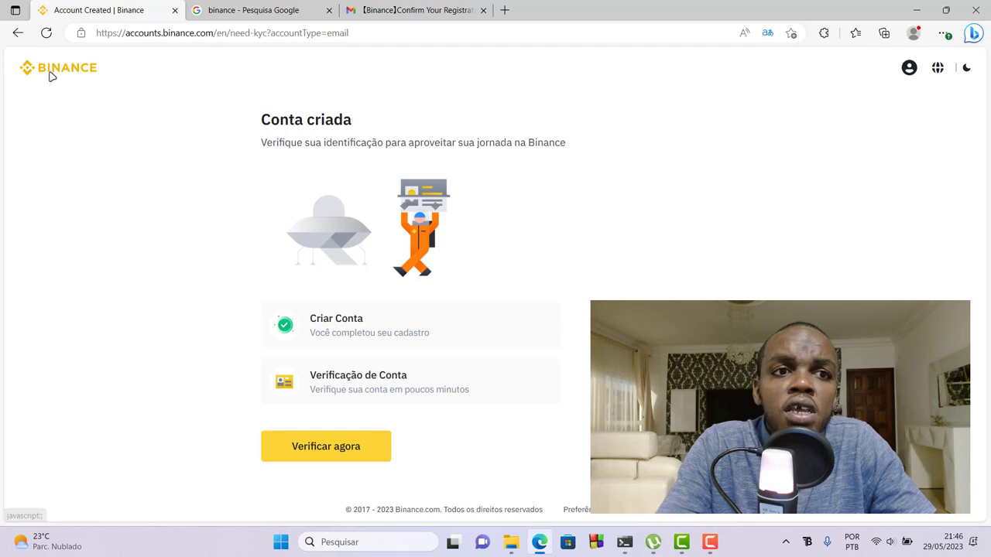
- Close the Account Created tab and load google.com.br in a new tab
click(175, 10)
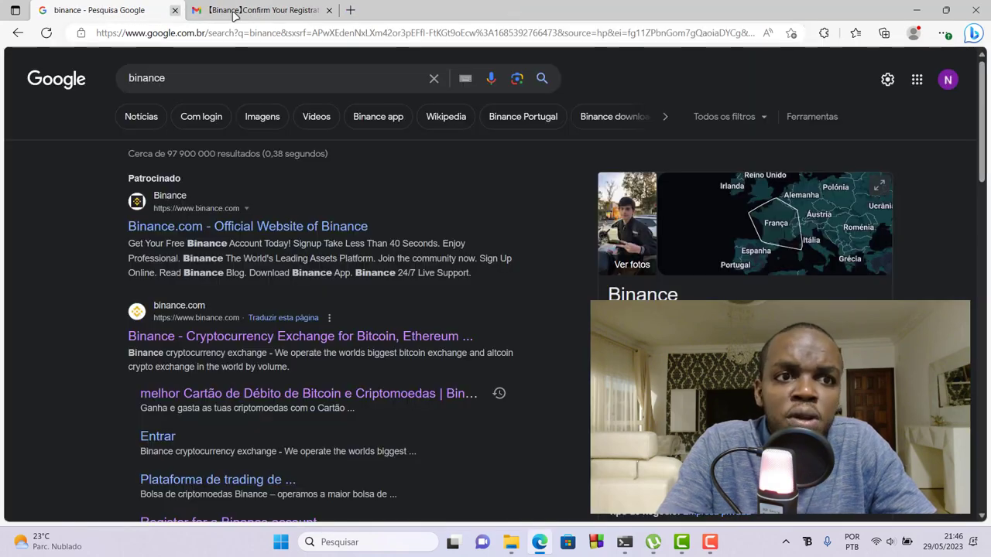
click(350, 10)
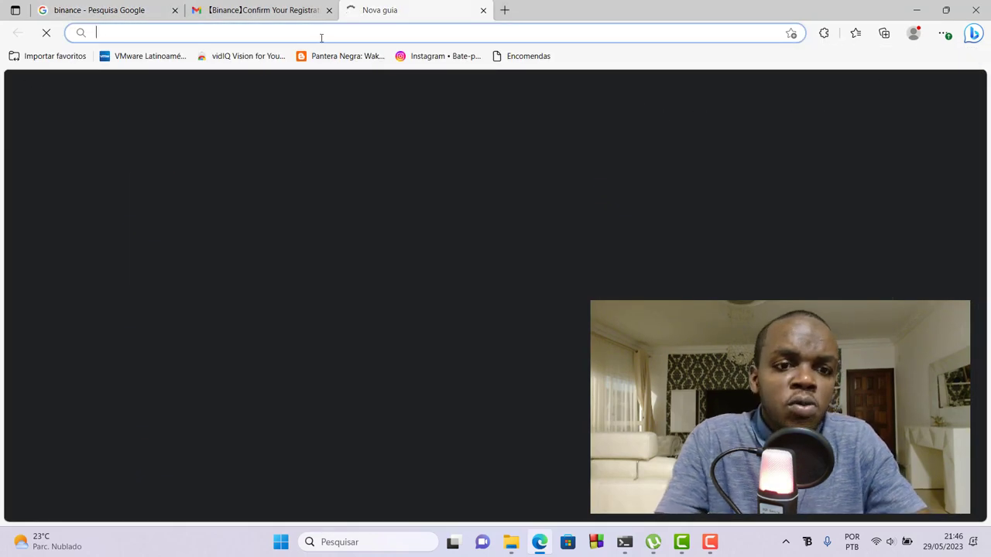
text(google.com.br)
key(Return)
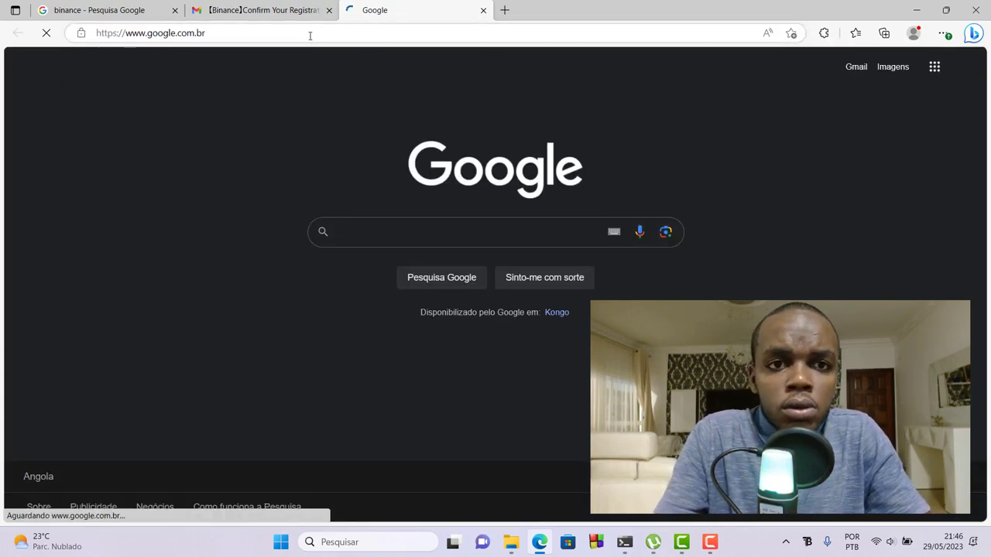
- Search Google for 'binance' and open the official binance.com result
text(bins)
key(BackSpace)
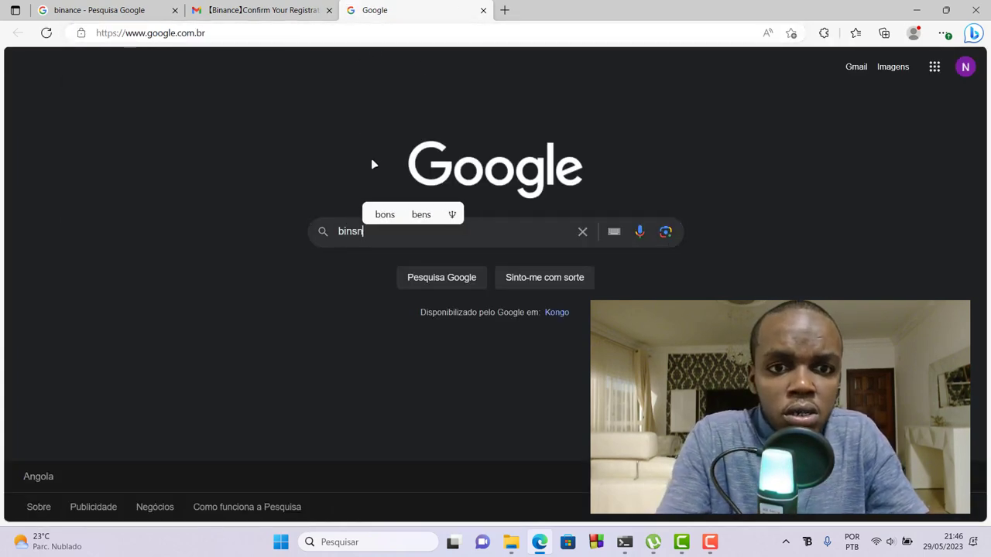
text(ance)
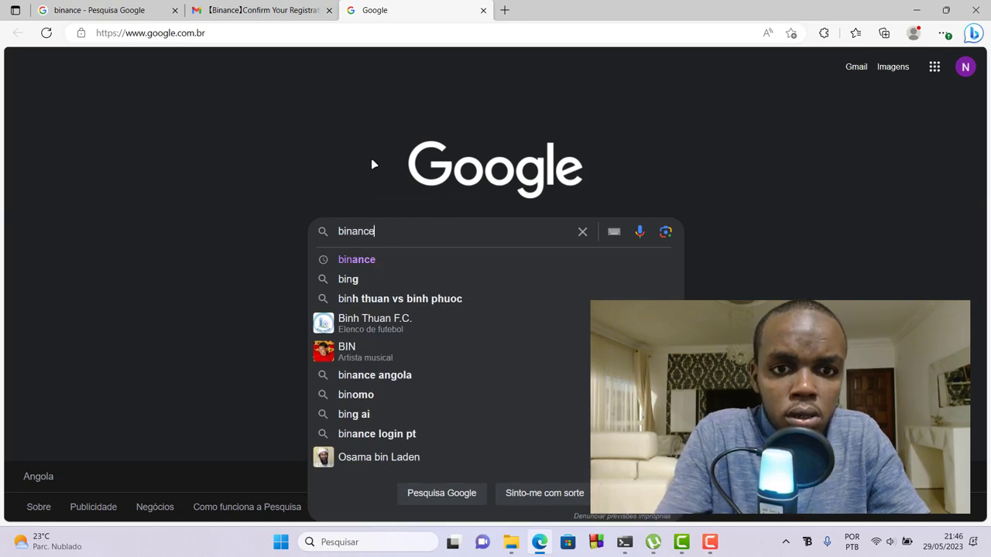
key(Return)
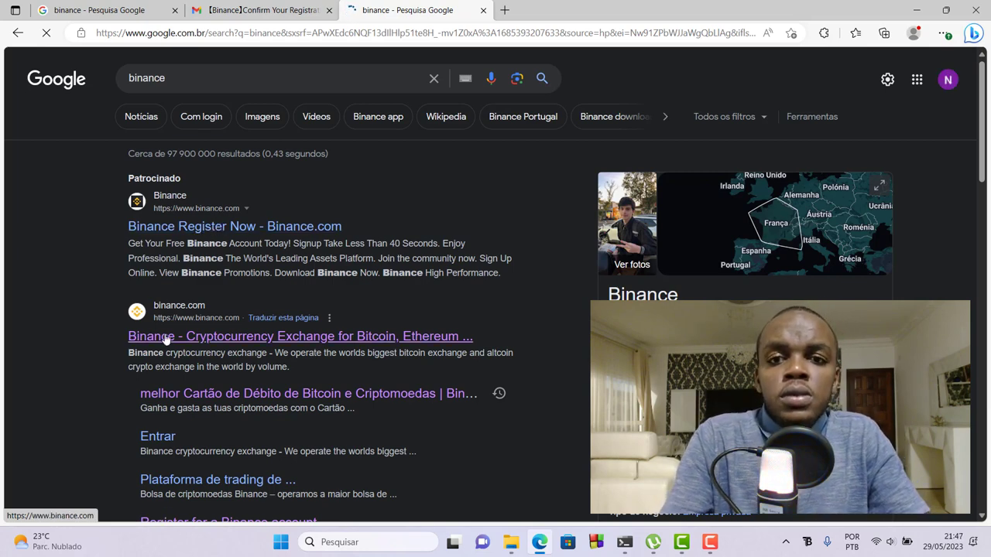
click(165, 339)
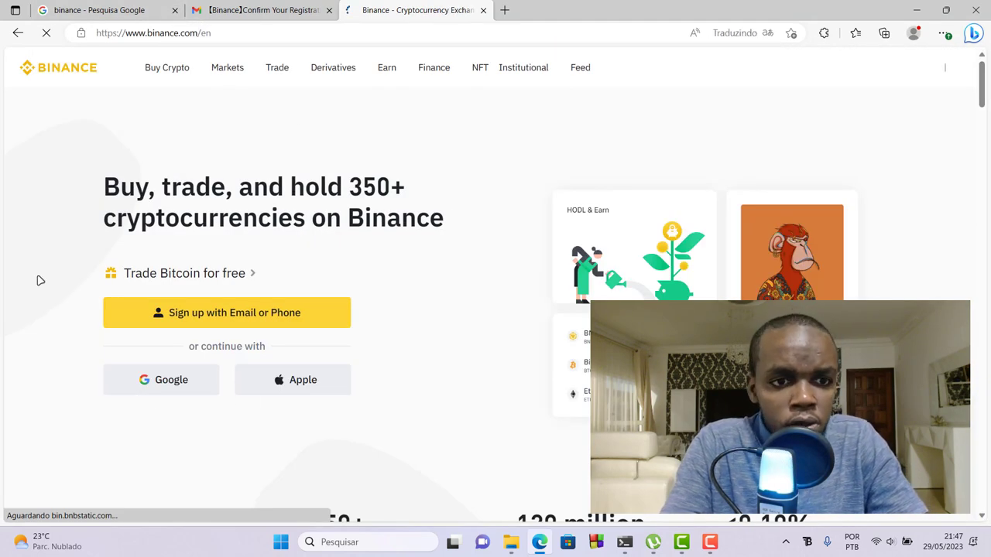
- Sign in to Binance with Continue with Google and reach the account dashboard
click(166, 385)
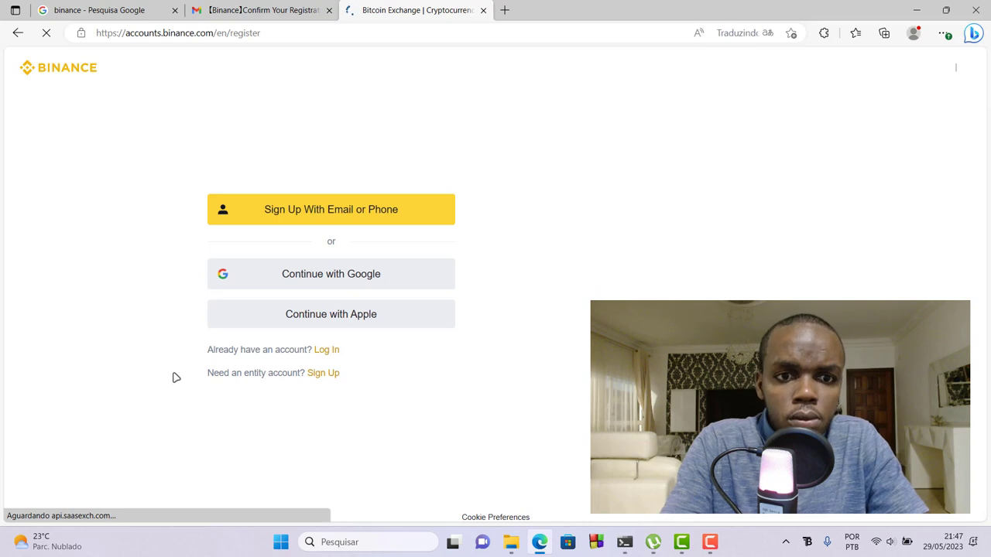
click(267, 283)
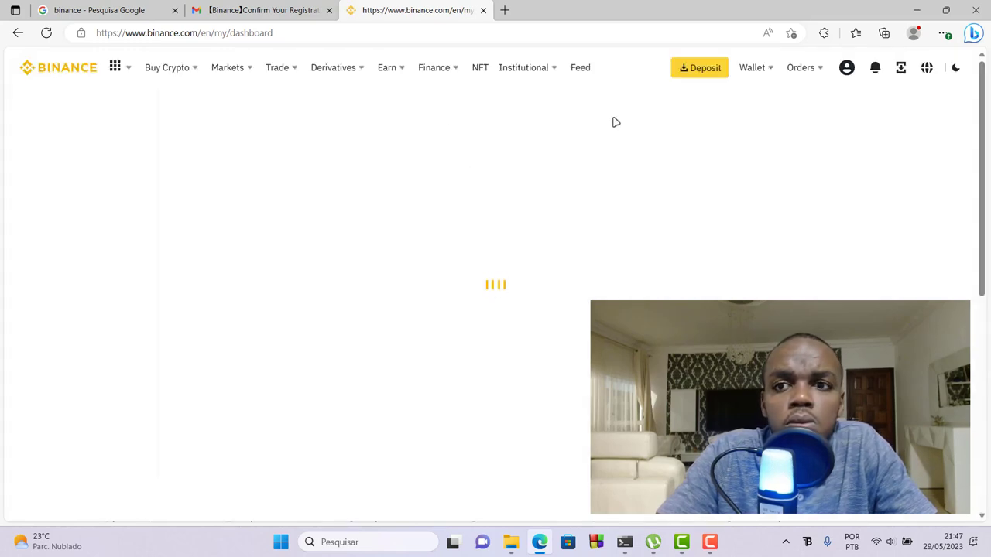
mouse_move(856, 72)
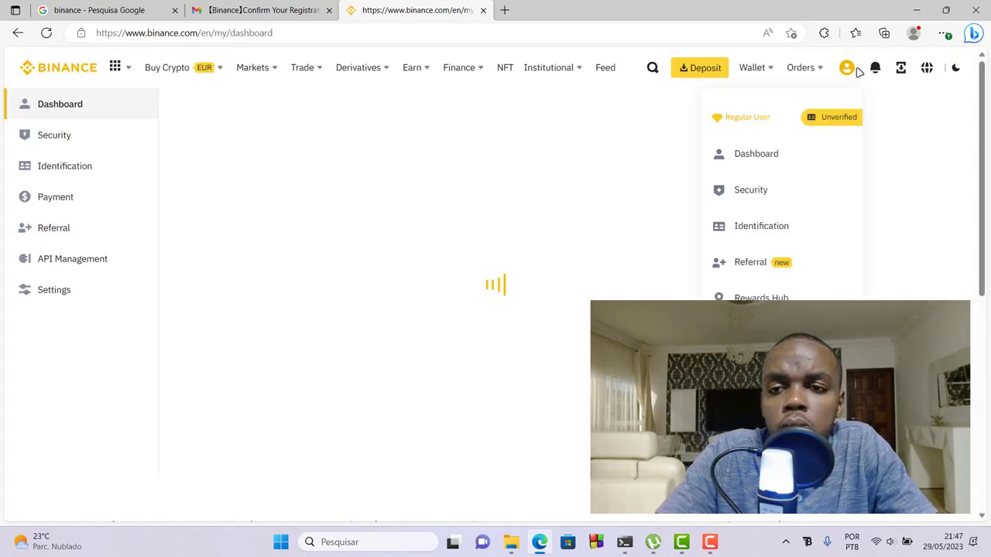